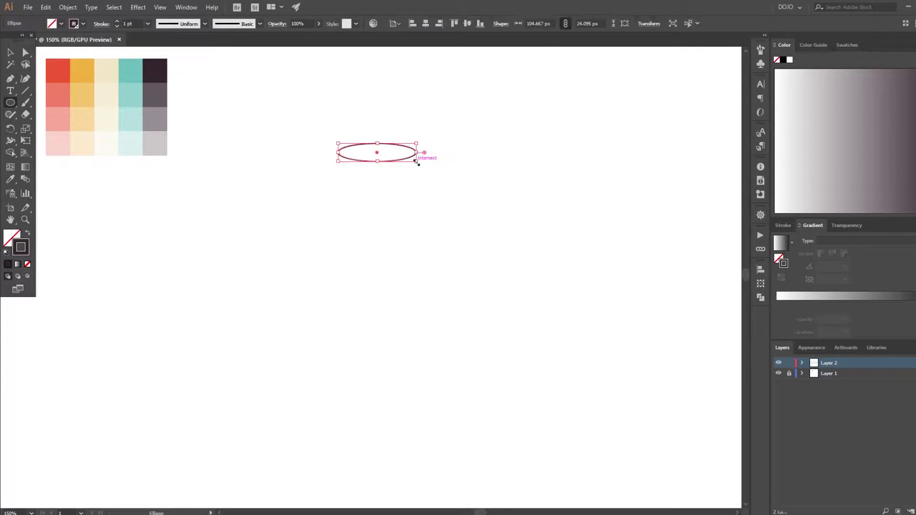
Draw the light grey cap's side and a larger grey ellipse below it.
{"action": "key", "text": "m"}
{"action": "mouse_move", "coordinate": [338, 152]}
{"action": "left_mouse_down"}
{"action": "mouse_move", "coordinate": [418, 154]}
{"action": "mouse_move", "coordinate": [376, 162]}
{"action": "left_mouse_up"}
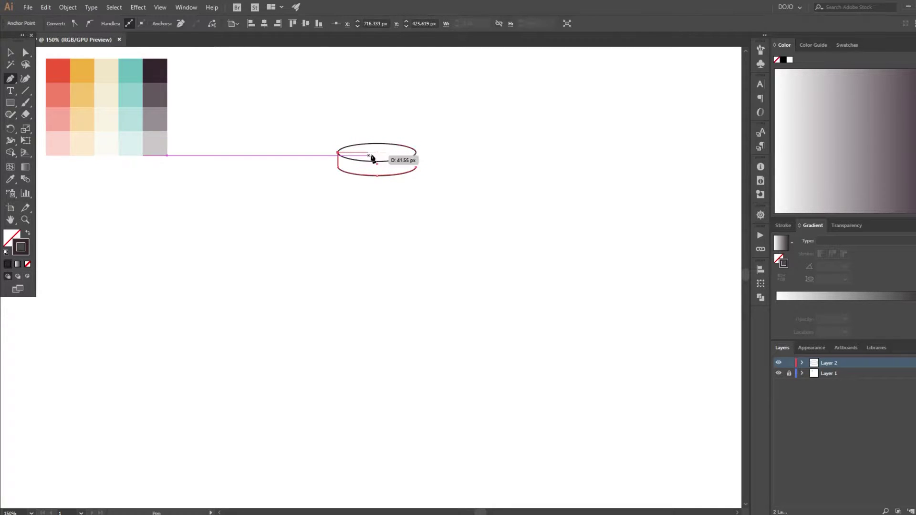
{"action": "left_click", "coordinate": [373, 173]}
{"action": "key", "text": "v"}
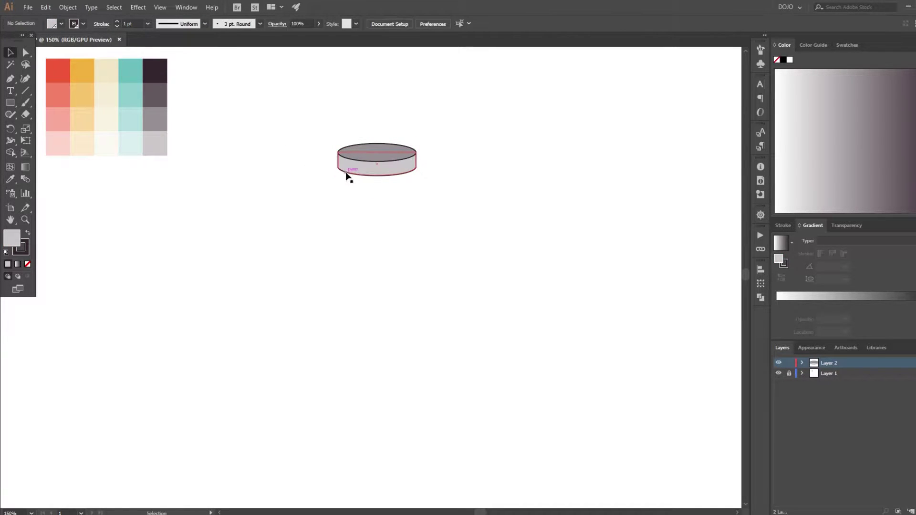
{"action": "left_click_drag", "start_coordinate": [455, 220], "coordinate": [449, 219]}
{"action": "key", "text": "v"}
{"action": "left_click", "coordinate": [456, 156]}
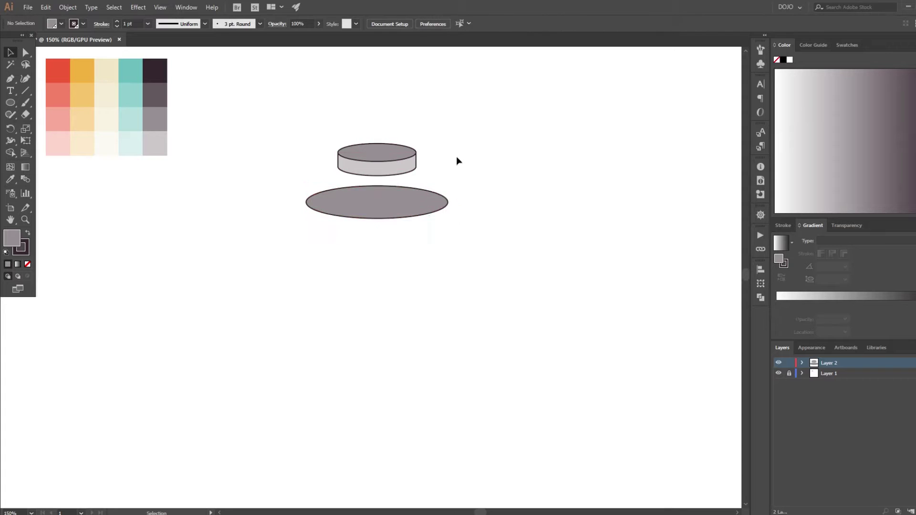
Draw the hood's bowl shape as a closed Pen path.
{"action": "key", "text": "p"}
{"action": "left_click", "coordinate": [307, 202]}
{"action": "left_click", "coordinate": [338, 164]}
{"action": "left_click", "coordinate": [377, 163]}
{"action": "left_click", "coordinate": [377, 212]}
{"action": "left_click", "coordinate": [306, 202]}
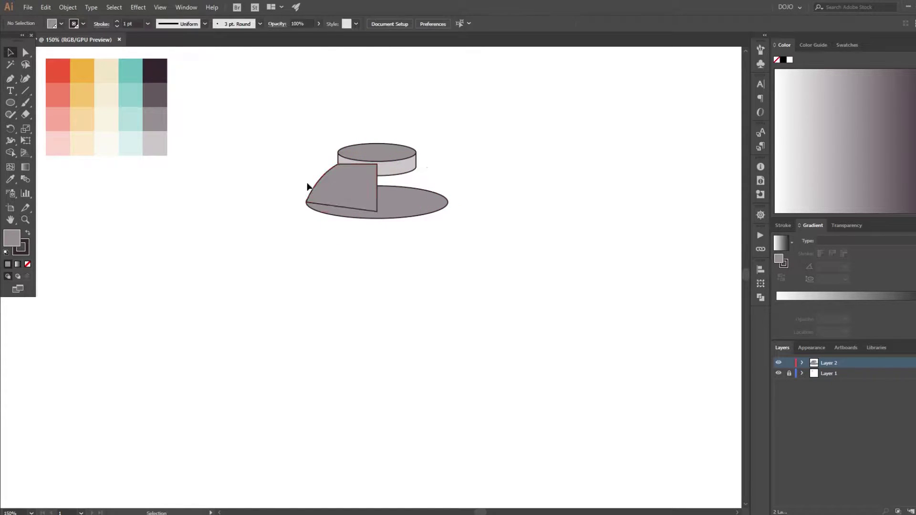
Merge the bowl halves with Pathfinder Unite and add a copied highlight bar.
{"action": "key", "text": "shift+ctrl+F9"}
{"action": "left_click_drag", "start_coordinate": [478, 185], "coordinate": [420, 224]}
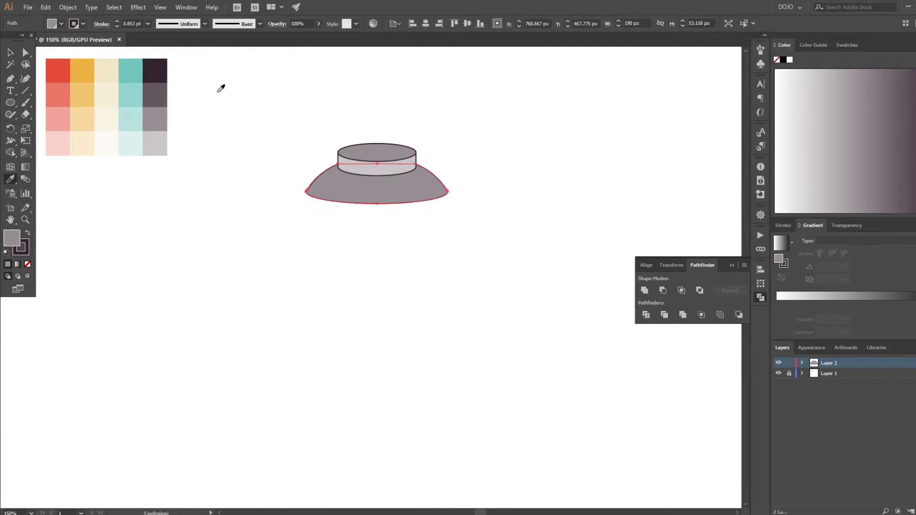
{"action": "key", "text": "ctrl+shift+a"}
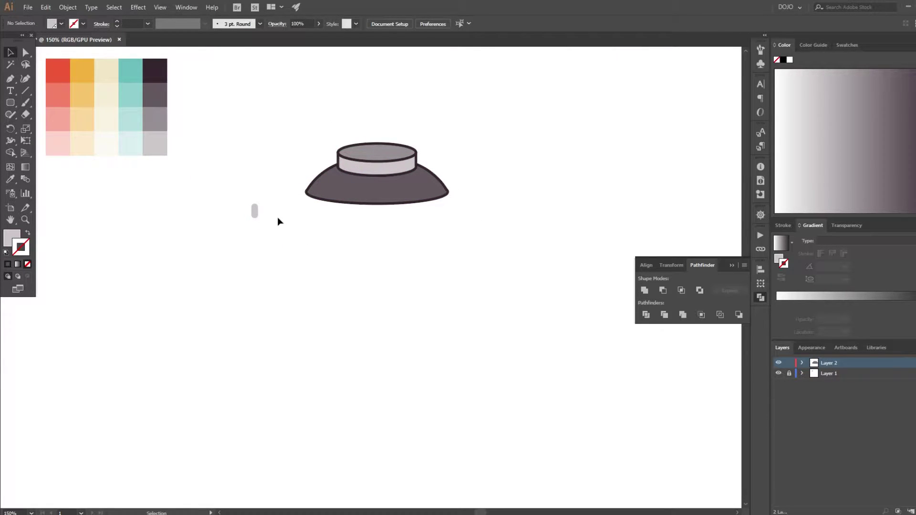
{"action": "mouse_move", "coordinate": [255, 210]}
{"action": "left_mouse_down"}
{"action": "mouse_move", "coordinate": [346, 187]}
{"action": "mouse_move", "coordinate": [410, 197]}
{"action": "left_mouse_up"}
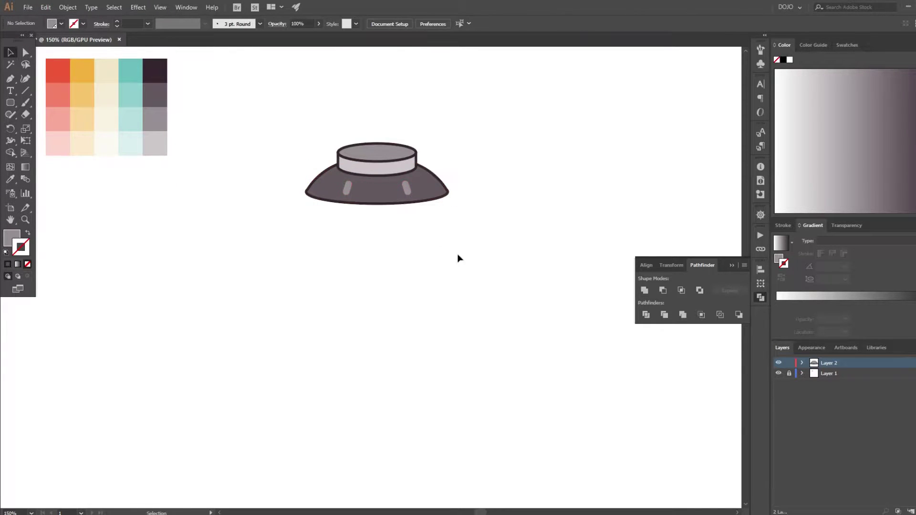
Draw the tall cream rounded glass, send it behind the hood, and position it.
{"action": "left_click_drag", "start_coordinate": [331, 180], "coordinate": [425, 389]}
{"action": "key", "text": "ctrl+shift+bracketleft"}
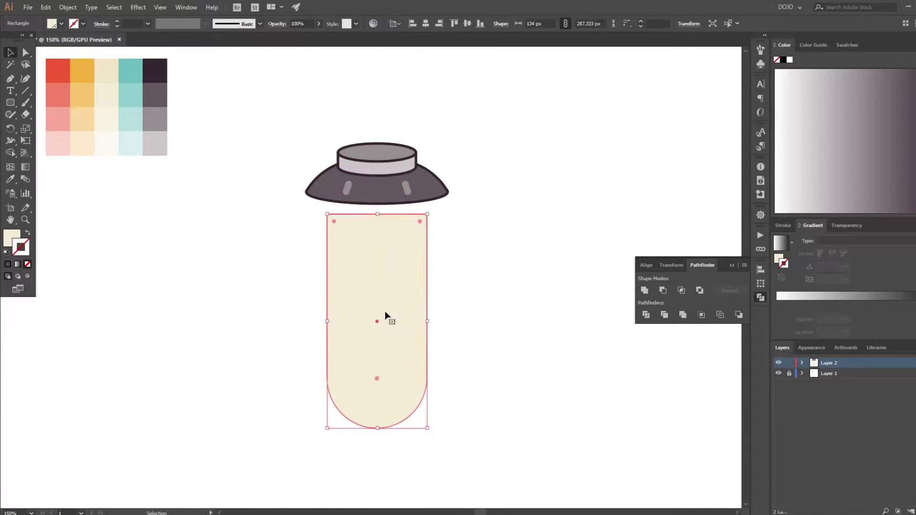
{"action": "left_click_drag", "start_coordinate": [389, 329], "coordinate": [389, 330]}
{"action": "left_click_drag", "start_coordinate": [393, 252], "coordinate": [392, 244]}
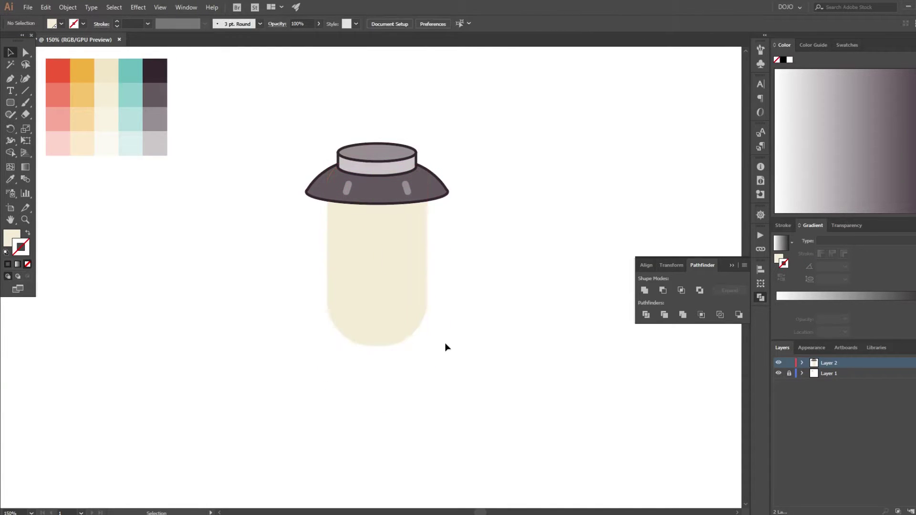
{"action": "key", "text": "ctrl+z"}
Draw two teal tubes beside the lamp with a rounded base beneath them.
{"action": "left_click_drag", "start_coordinate": [371, 375], "coordinate": [372, 375]}
{"action": "mouse_move", "coordinate": [363, 295]}
{"action": "left_mouse_down"}
{"action": "mouse_move", "coordinate": [397, 295]}
{"action": "mouse_move", "coordinate": [227, 295]}
{"action": "left_mouse_up"}
{"action": "left_click_drag", "start_coordinate": [197, 365], "coordinate": [271, 385]}
{"action": "key", "text": "v"}
{"action": "left_click", "coordinate": [253, 341]}
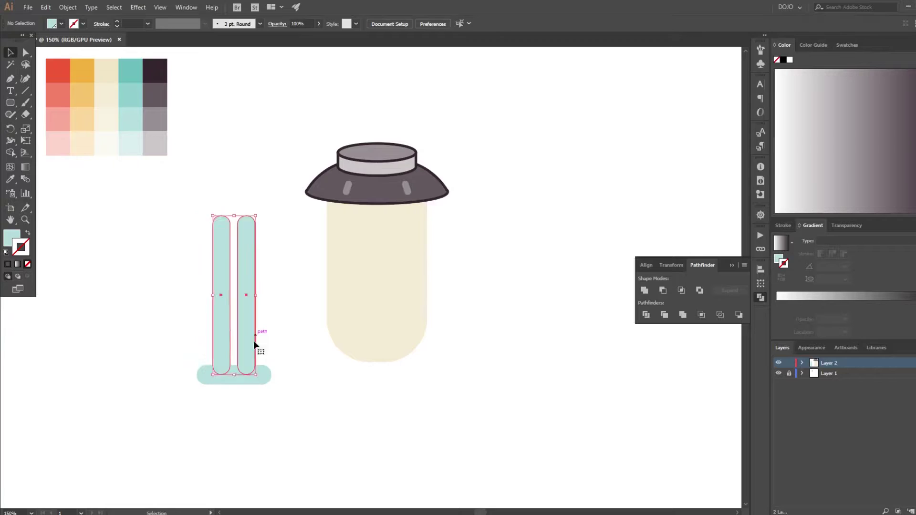
{"action": "left_click", "coordinate": [107, 71]}
{"action": "key", "text": "v"}
{"action": "left_click", "coordinate": [208, 217]}
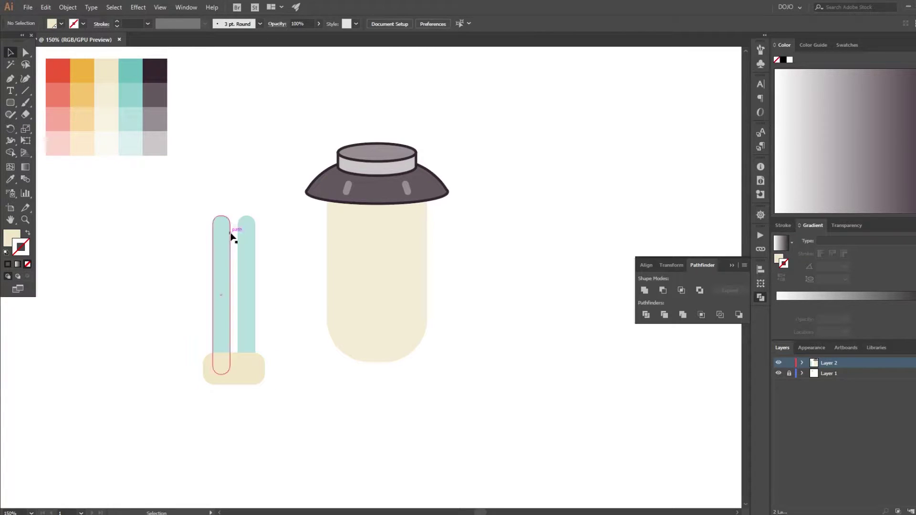
Cut a curved notch from the bridge between the tubes with Minus Front.
{"action": "scroll", "coordinate": [265, 242], "scroll_direction": "up", "scroll_amount": 5}
{"action": "key", "text": "p"}
{"action": "left_click_drag", "start_coordinate": [263, 223], "coordinate": [254, 189]}
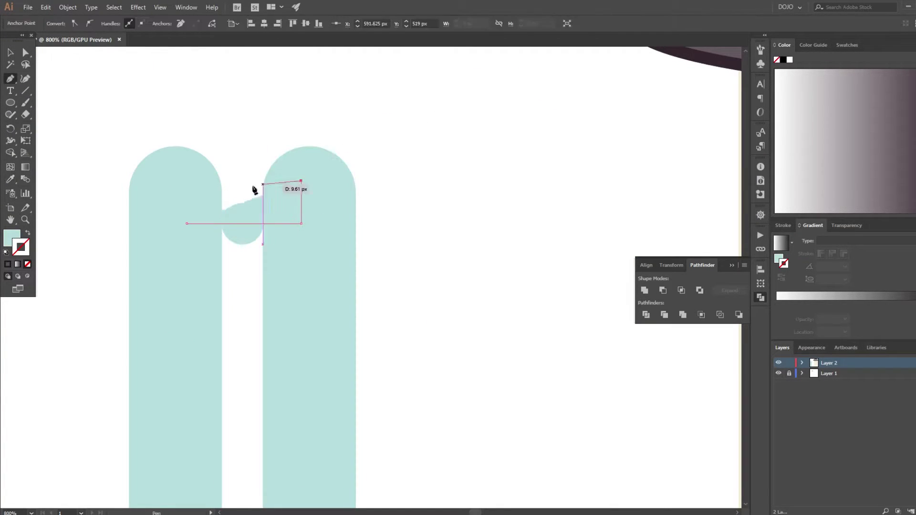
{"action": "key", "text": "a"}
{"action": "left_click", "coordinate": [242, 223], "text": "shift"}
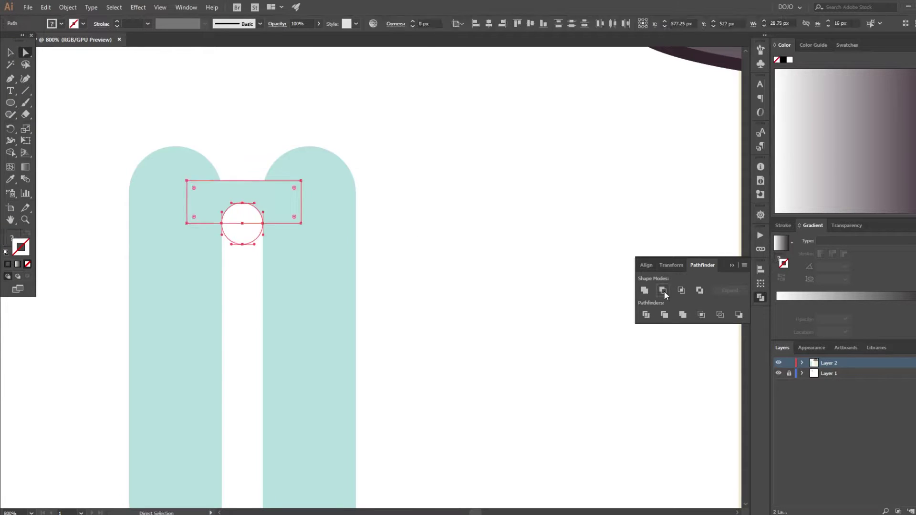
{"action": "left_click", "coordinate": [663, 290]}
{"action": "scroll", "coordinate": [477, 321], "scroll_direction": "down", "scroll_amount": 5}
Move the tubes and base into the glass and recolour the base teal.
{"action": "key", "text": "v"}
{"action": "left_click", "coordinate": [267, 239]}
{"action": "mouse_move", "coordinate": [273, 250]}
{"action": "left_mouse_down"}
{"action": "mouse_move", "coordinate": [272, 259]}
{"action": "mouse_move", "coordinate": [449, 238]}
{"action": "left_mouse_up"}
{"action": "left_click_drag", "start_coordinate": [254, 325], "coordinate": [486, 220]}
{"action": "scroll", "coordinate": [487, 221], "scroll_direction": "down", "scroll_amount": 2}
{"action": "key", "text": "i"}
{"action": "left_click", "coordinate": [143, 68]}
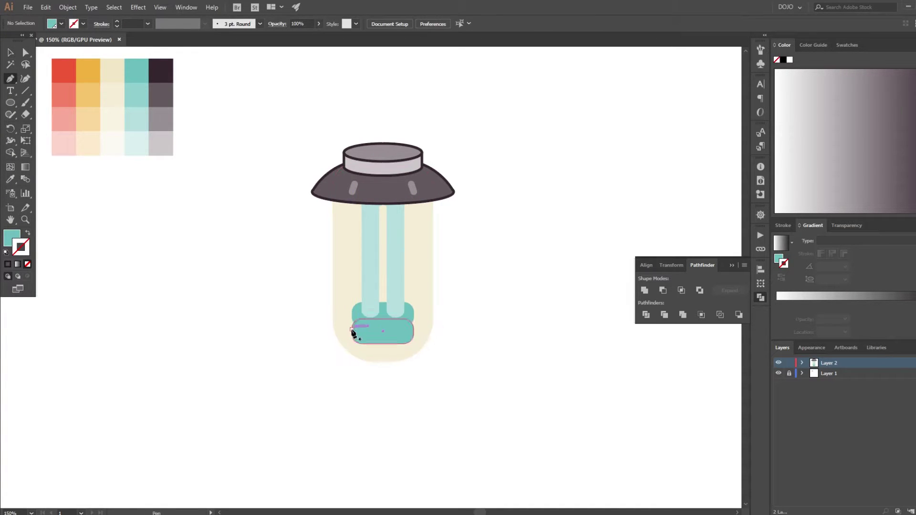
Add the base's top edge line and a pale highlight line on the right tube.
{"action": "left_click", "coordinate": [352, 329]}
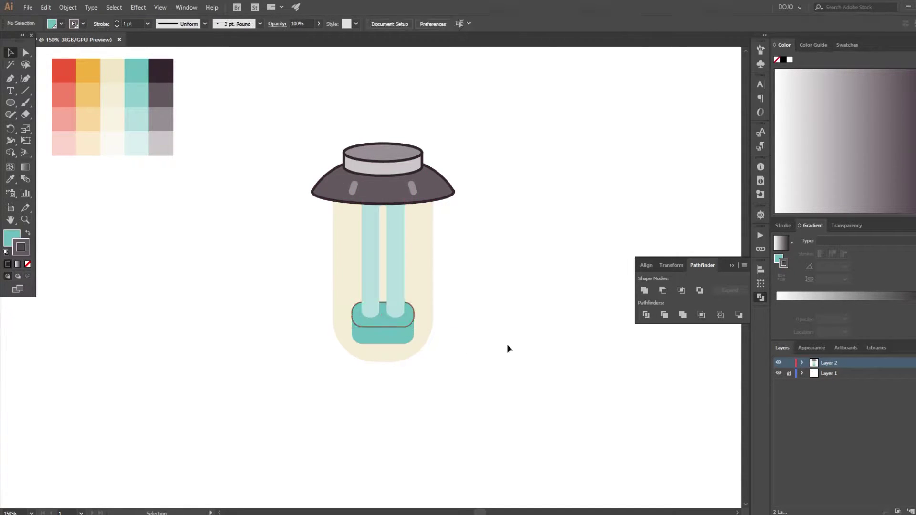
{"action": "left_click", "coordinate": [133, 71]}
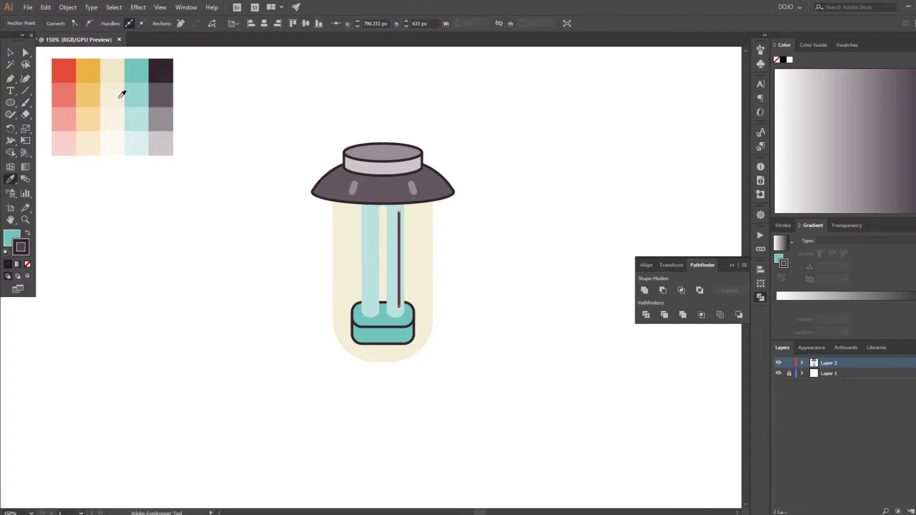
{"action": "key", "text": "p"}
{"action": "left_click", "coordinate": [399, 211]}
{"action": "left_click", "coordinate": [399, 307], "text": "shift"}
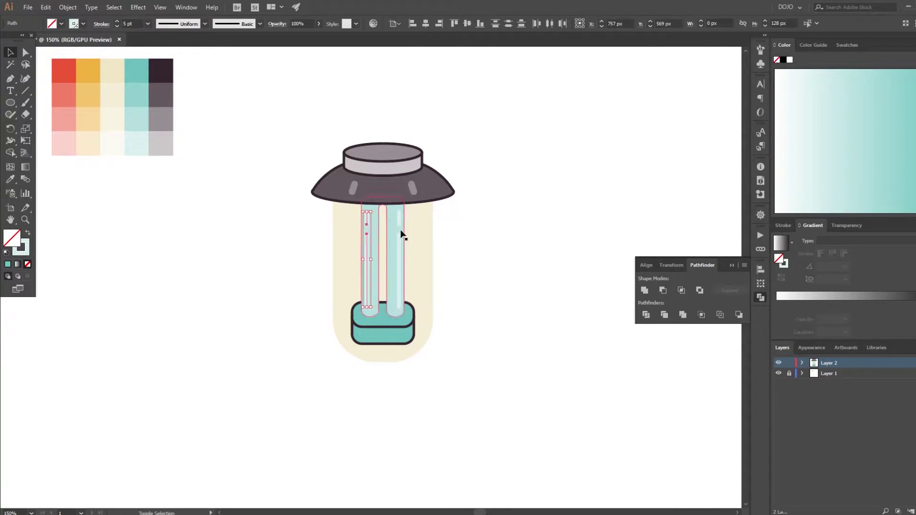
Separate the base copy's teal fill from its outline using Direct Selection.
{"action": "key", "text": "a"}
{"action": "left_click_drag", "start_coordinate": [162, 330], "coordinate": [238, 329]}
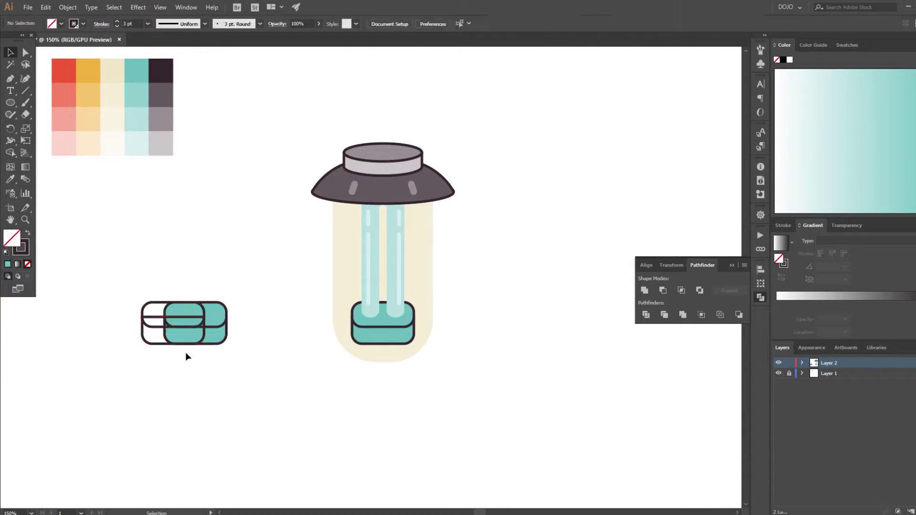
{"action": "left_click", "coordinate": [238, 297]}
{"action": "left_click", "coordinate": [254, 337], "text": "shift"}
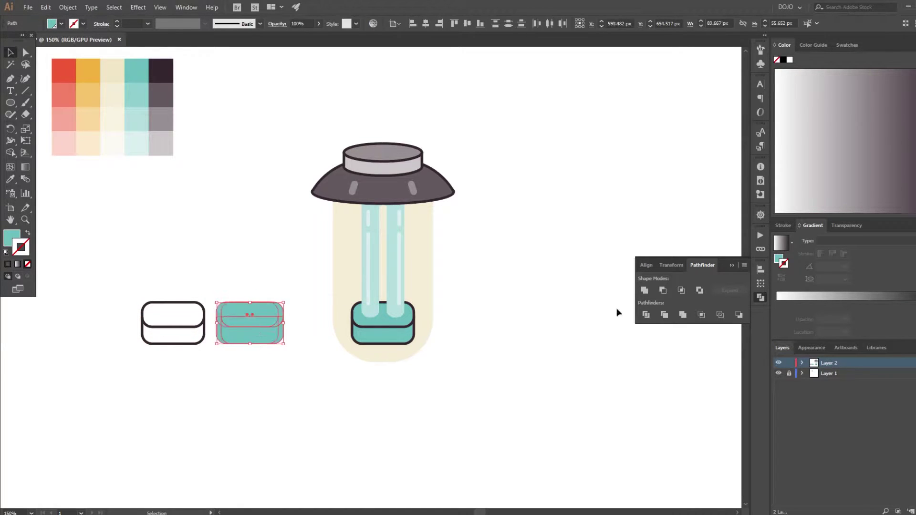
{"action": "mouse_move", "coordinate": [270, 296]}
{"action": "left_mouse_down"}
{"action": "mouse_move", "coordinate": [289, 351]}
{"action": "mouse_move", "coordinate": [261, 332]}
{"action": "mouse_move", "coordinate": [283, 316]}
{"action": "left_mouse_up"}
{"action": "key", "text": "i"}
{"action": "key", "text": "v"}
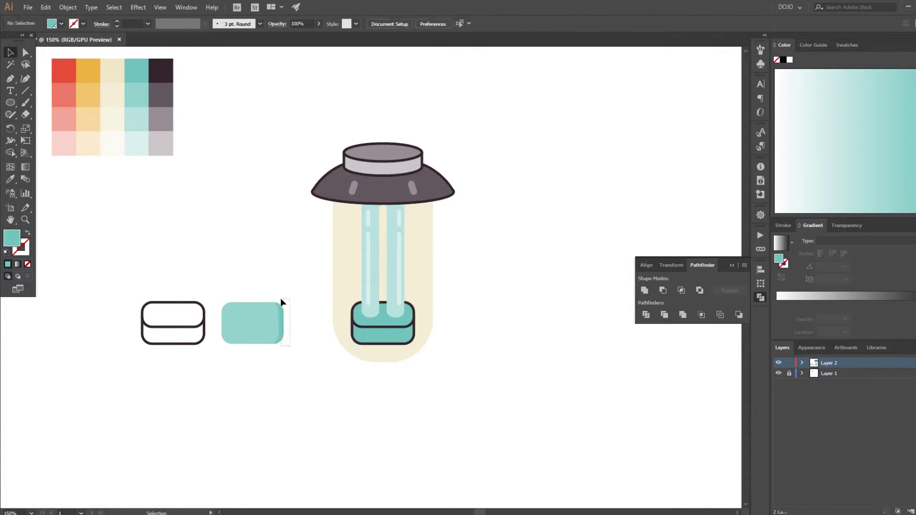
Stack the outline cap over the grey cap and move it onto the hood.
{"action": "scroll", "coordinate": [293, 360], "scroll_direction": "up", "scroll_amount": 5}
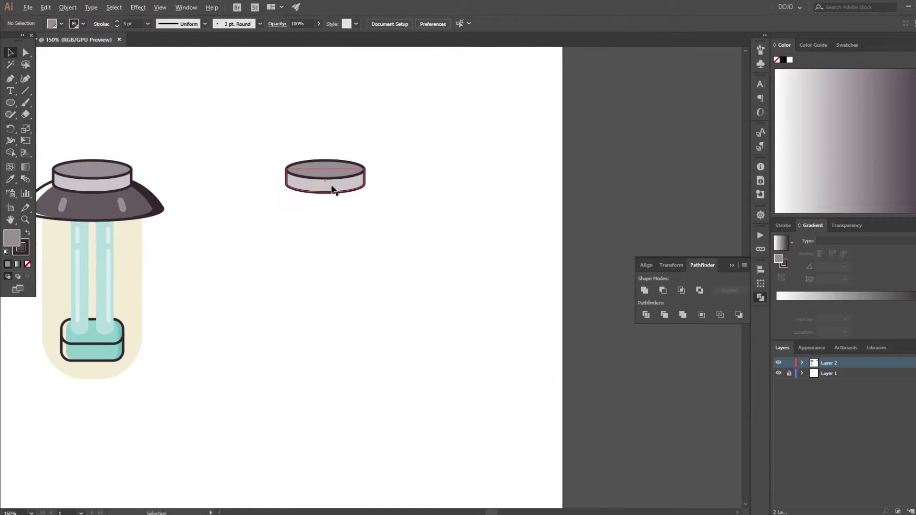
{"action": "left_click", "coordinate": [412, 191]}
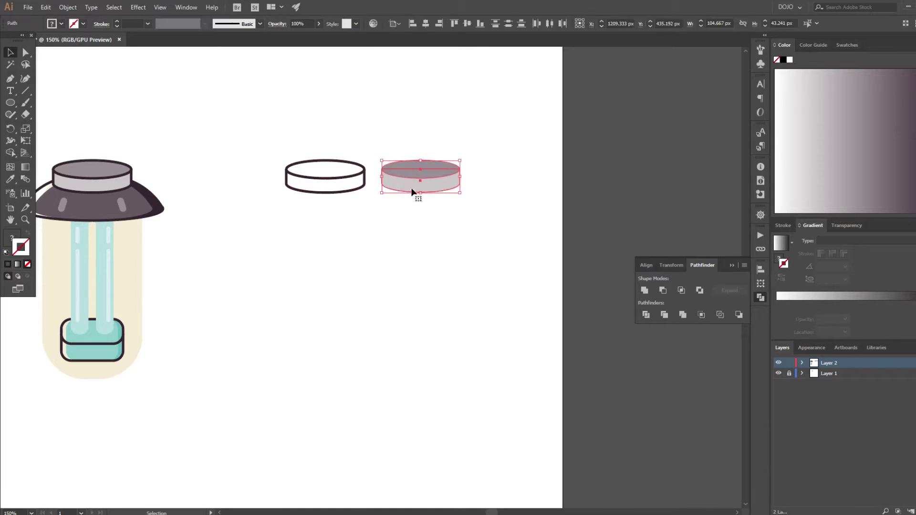
{"action": "left_click", "coordinate": [450, 233]}
{"action": "key", "text": "a"}
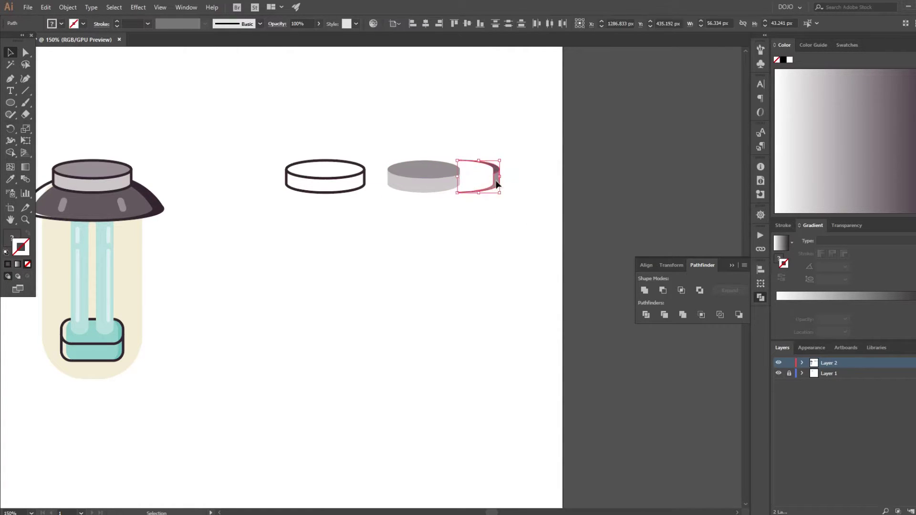
{"action": "left_click_drag", "start_coordinate": [317, 177], "coordinate": [419, 174]}
{"action": "scroll", "coordinate": [419, 173], "scroll_direction": "left", "scroll_amount": 5}
{"action": "left_click_drag", "start_coordinate": [500, 178], "coordinate": [266, 174]}
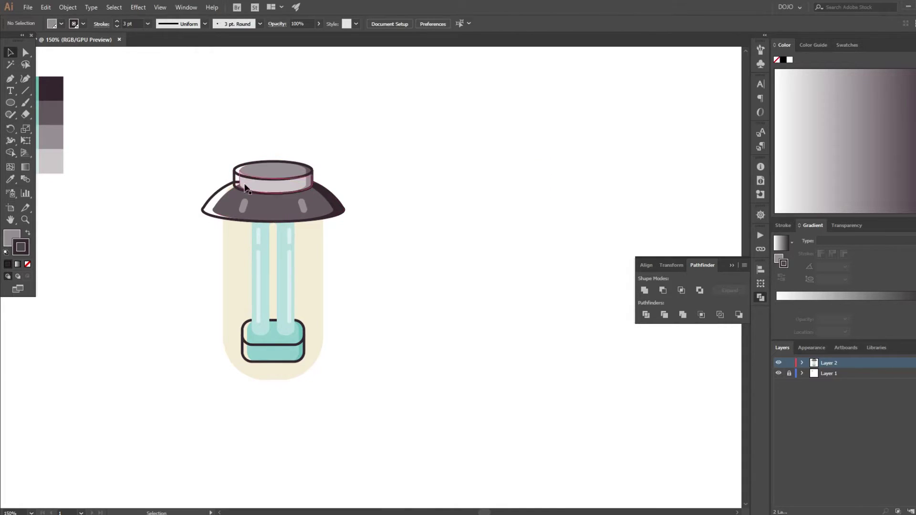
Try joining the cap's path ends, then pull the cap highlight's left edge inward.
{"action": "scroll", "coordinate": [239, 184], "scroll_direction": "up", "scroll_amount": 5}
{"action": "key", "text": "a"}
{"action": "key", "text": "ctrl+j"}
{"action": "key", "text": "Return"}
{"action": "key", "text": "ctrl+minus"}
{"action": "key", "text": "ctrl+minus"}
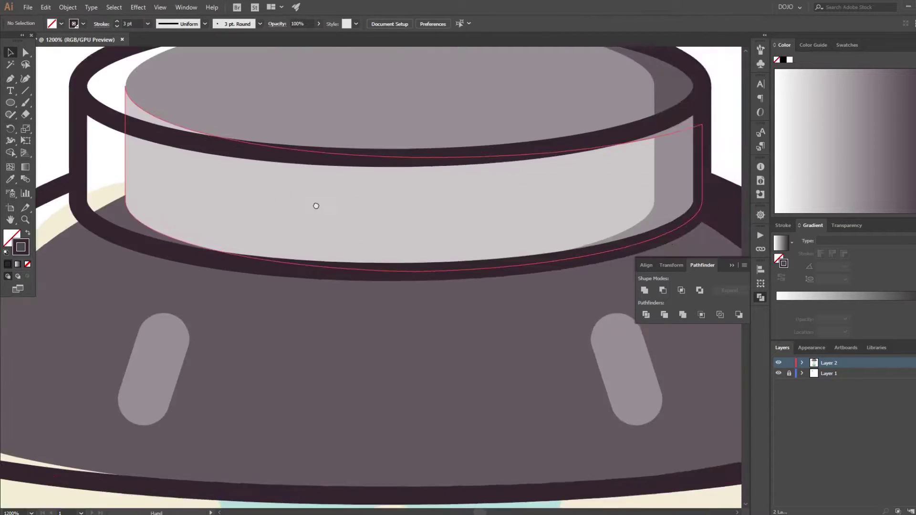
{"action": "key", "text": "ctrl+minus"}
{"action": "key", "text": "ctrl+minus"}
{"action": "key", "text": "v"}
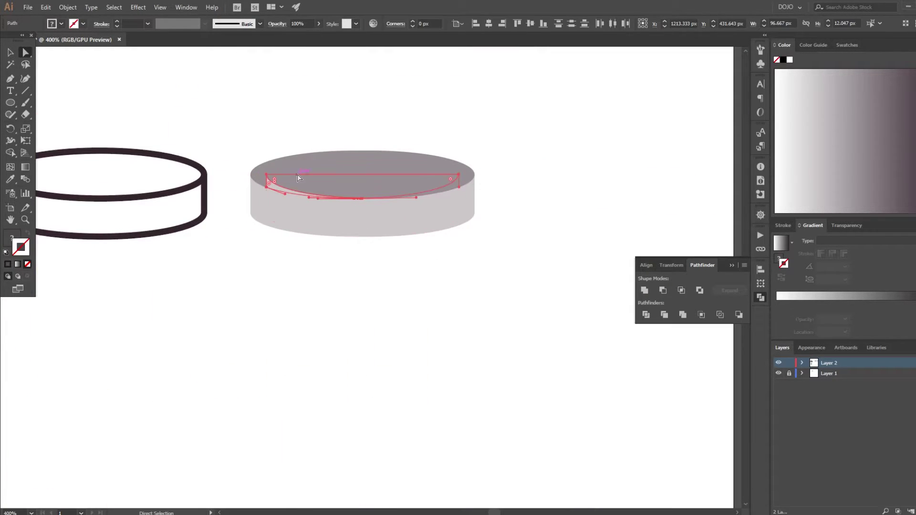
{"action": "left_click_drag", "start_coordinate": [252, 186], "coordinate": [266, 186]}
{"action": "key", "text": "ctrl+minus"}
{"action": "key", "text": "ctrl+minus"}
{"action": "key", "text": "ctrl+minus"}
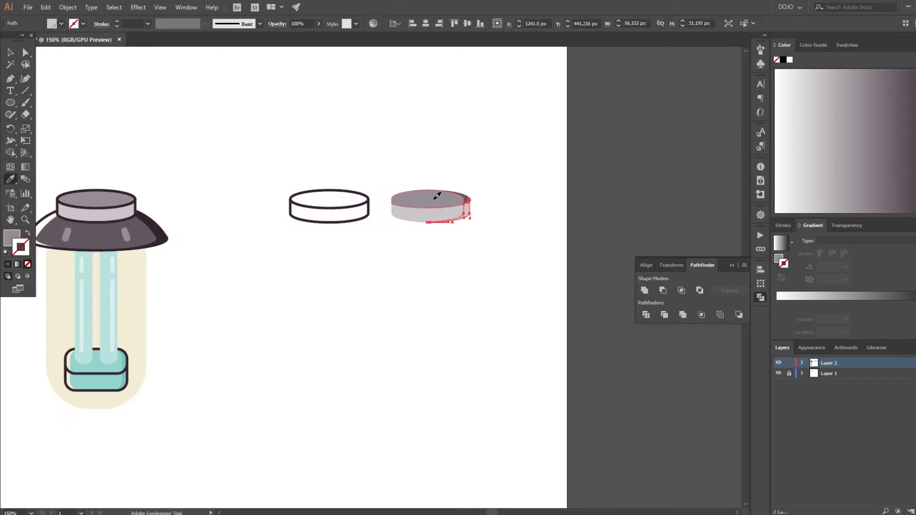
{"action": "key", "text": "v"}
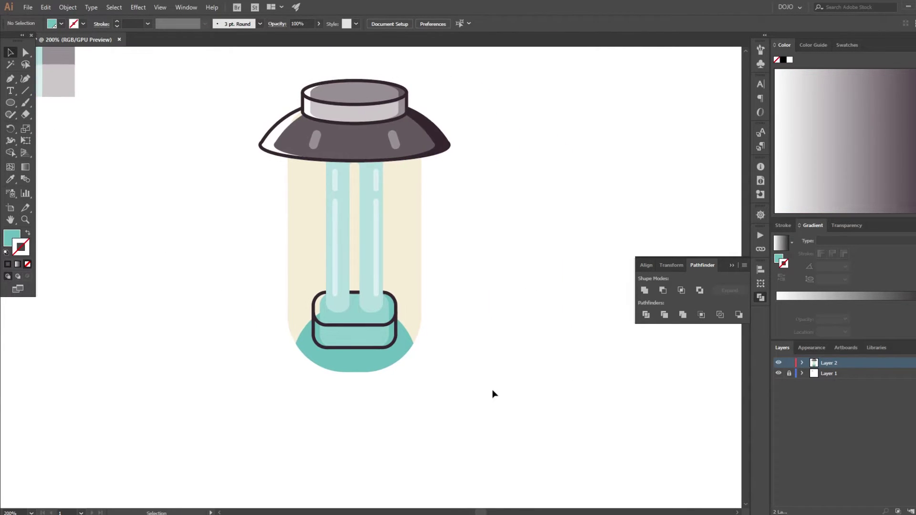
Copy the hood down as a bottom dome and draw a dark rounded square base.
{"action": "left_click_drag", "start_coordinate": [358, 111], "coordinate": [359, 350]}
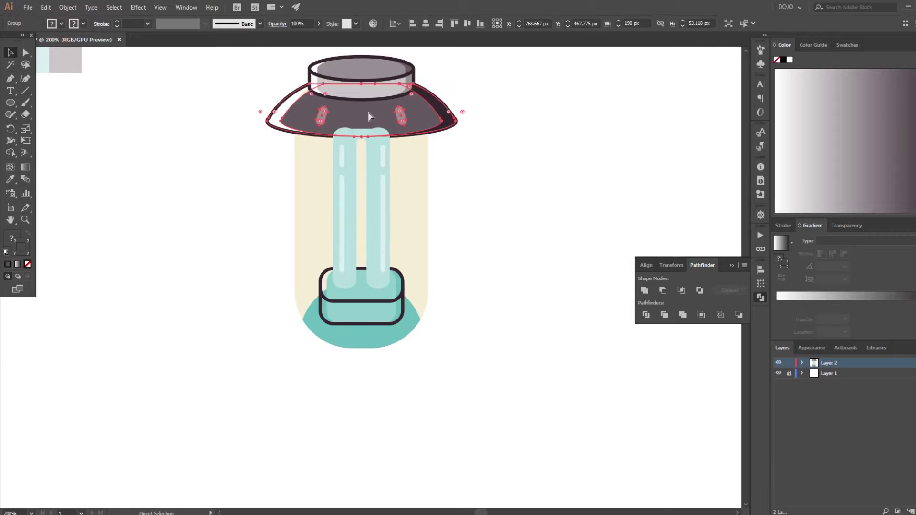
{"action": "left_click_drag", "start_coordinate": [368, 113], "coordinate": [359, 350]}
{"action": "left_click", "coordinate": [449, 310]}
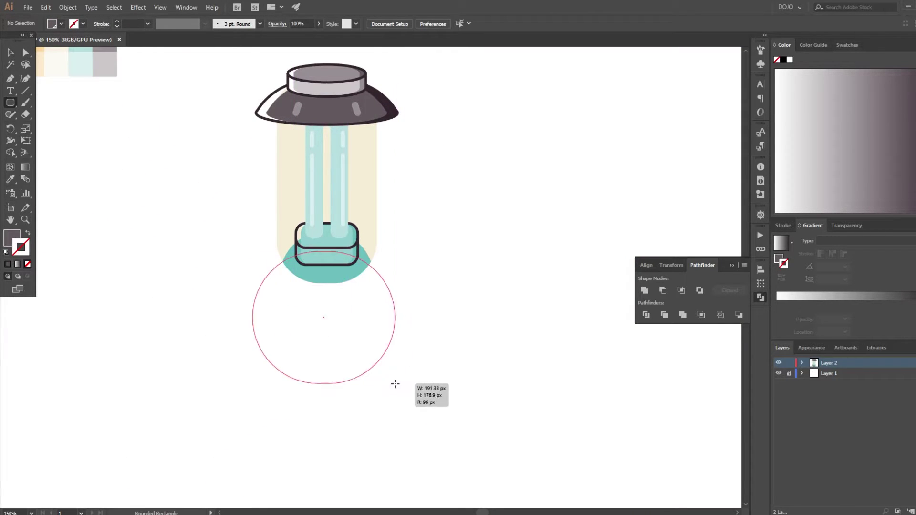
{"action": "left_click_drag", "start_coordinate": [395, 384], "coordinate": [399, 395]}
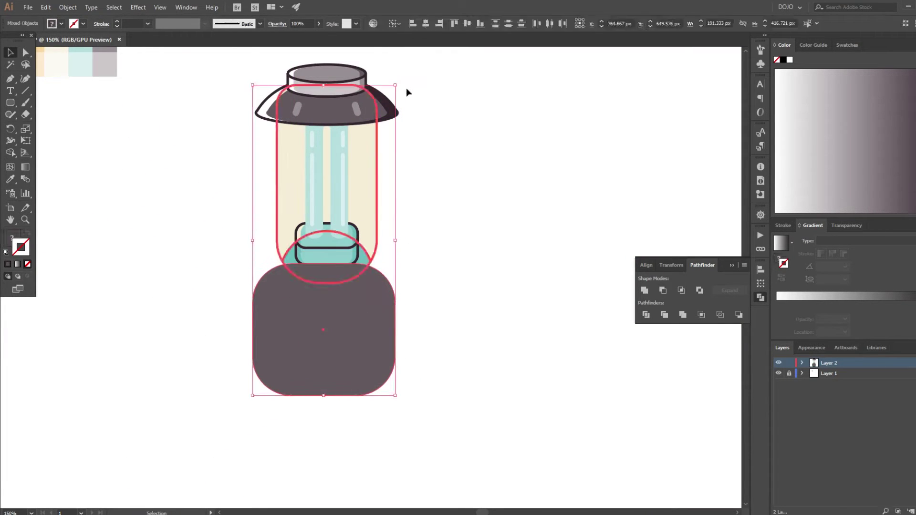
{"action": "key", "text": "v"}
{"action": "key", "text": "ctrl+shift+a"}
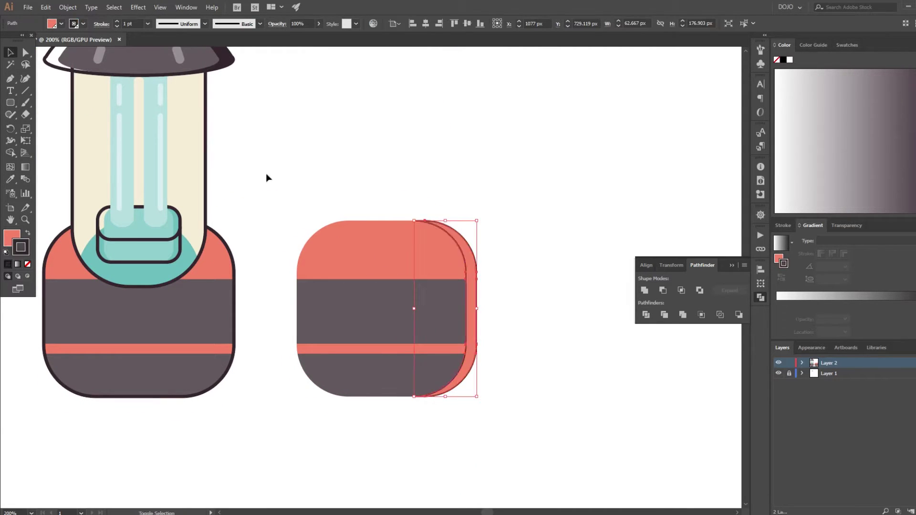
Move the shading shape onto the base and fill the tube-bottom shape pale cream.
{"action": "left_click", "coordinate": [553, 234]}
{"action": "left_click_drag", "start_coordinate": [443, 305], "coordinate": [191, 303]}
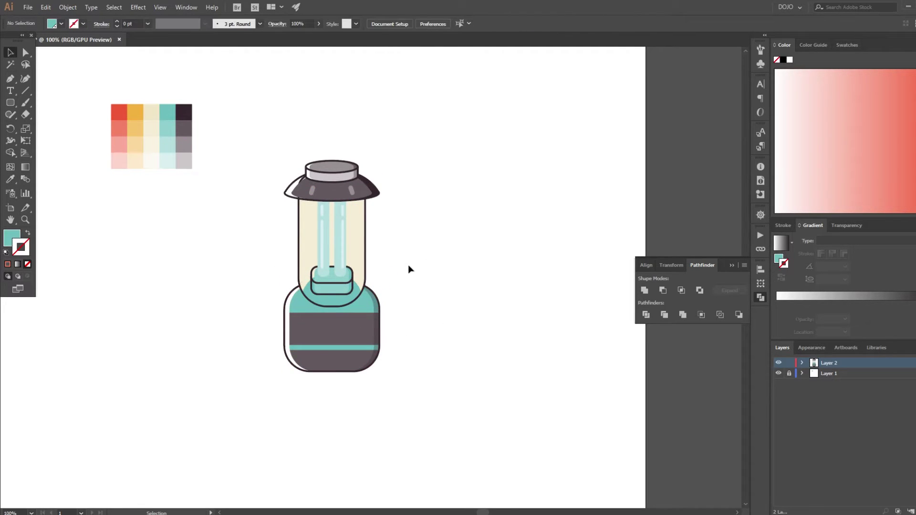
{"action": "left_click", "coordinate": [353, 296]}
{"action": "key", "text": "i"}
{"action": "left_click", "coordinate": [171, 151]}
{"action": "scroll", "coordinate": [348, 301], "scroll_direction": "up", "scroll_amount": 1}
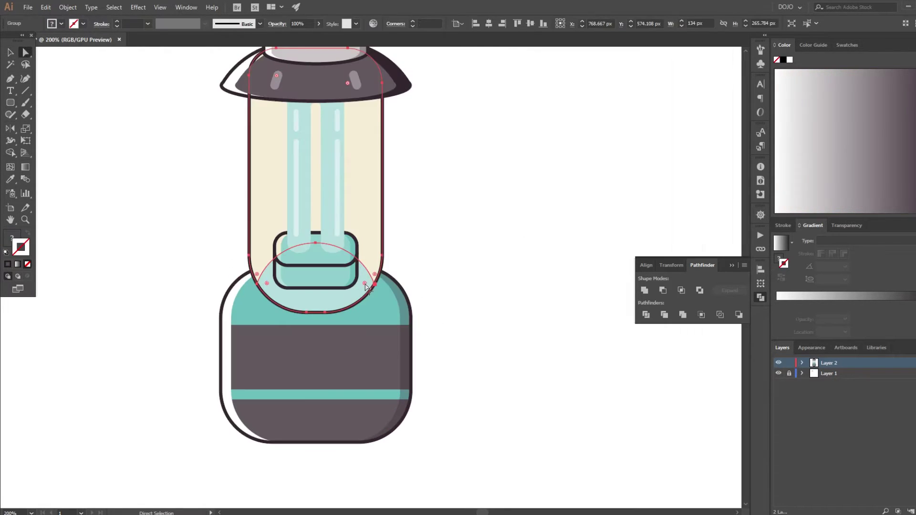
Draw a vertical grey rod down the side of the glass.
{"action": "key", "text": "a"}
{"action": "left_click", "coordinate": [356, 324]}
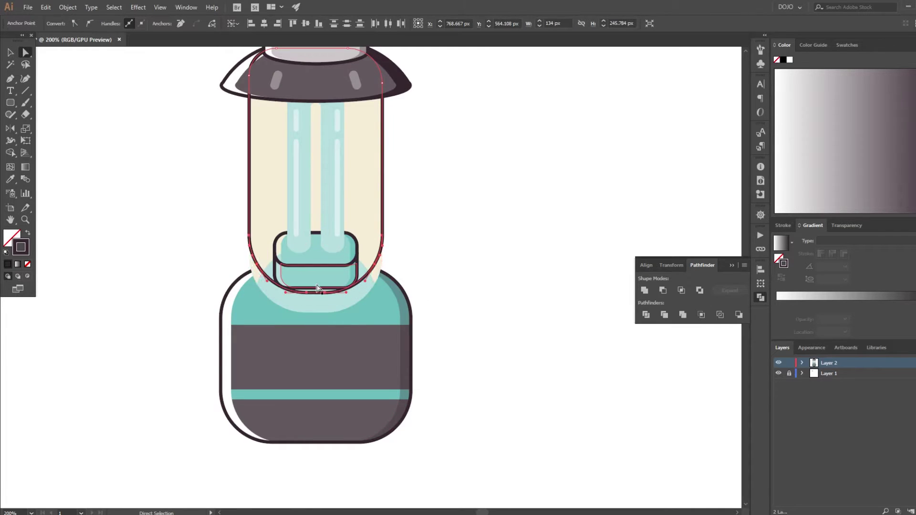
{"action": "key", "text": "v"}
{"action": "left_click", "coordinate": [426, 289]}
{"action": "key", "text": "ctrl+0"}
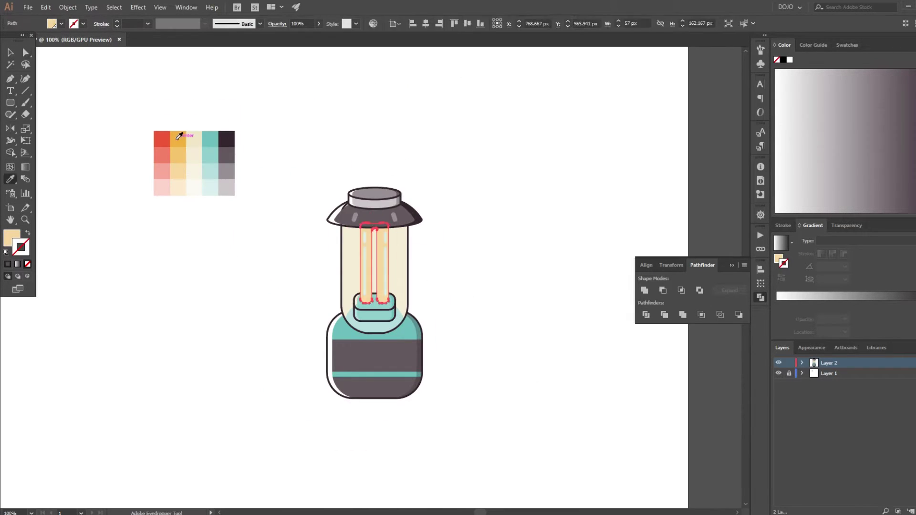
{"action": "left_click", "coordinate": [367, 241]}
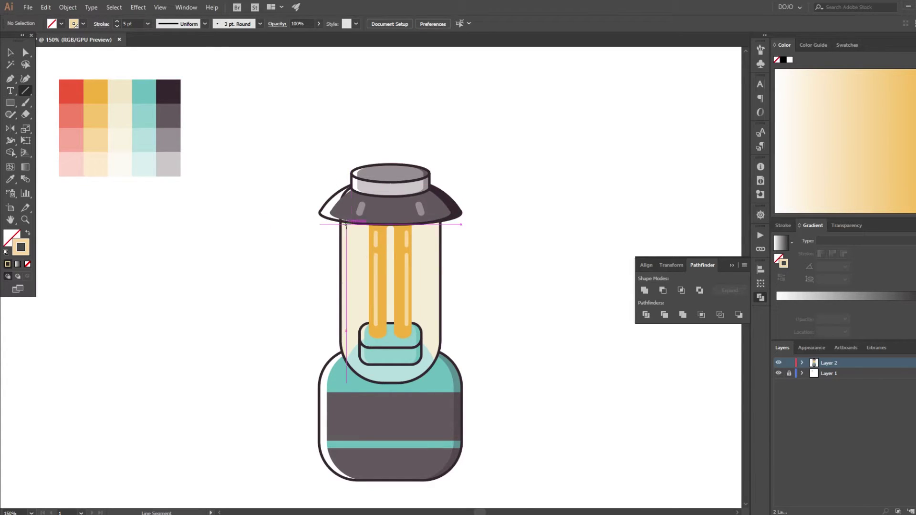
{"action": "left_click_drag", "start_coordinate": [347, 223], "coordinate": [351, 223]}
{"action": "key", "text": "v"}
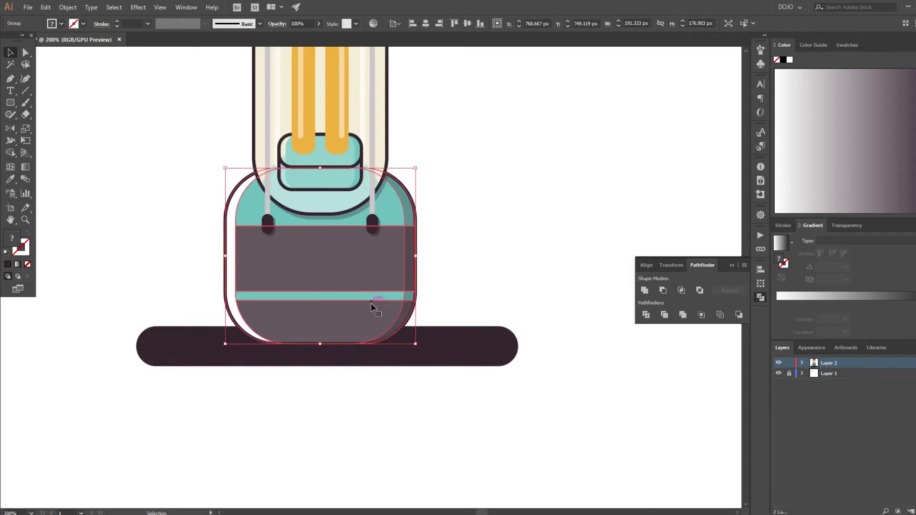
Shorten the base onto the shadow and delete outline segments to create stroke gaps.
{"action": "left_click_drag", "start_coordinate": [320, 337], "coordinate": [321, 319]}
{"action": "left_click", "coordinate": [473, 239]}
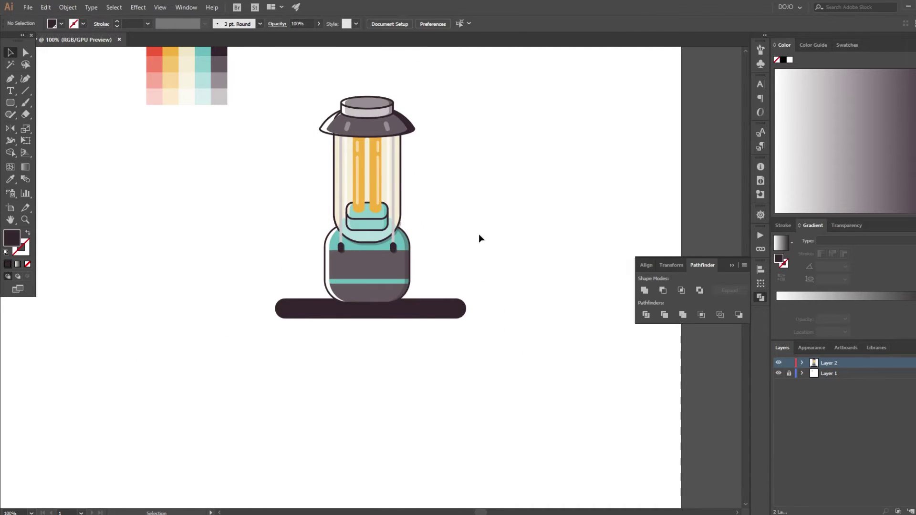
{"action": "left_click_drag", "start_coordinate": [209, 272], "coordinate": [525, 277]}
{"action": "key", "text": "Delete"}
{"action": "key", "text": "Delete"}
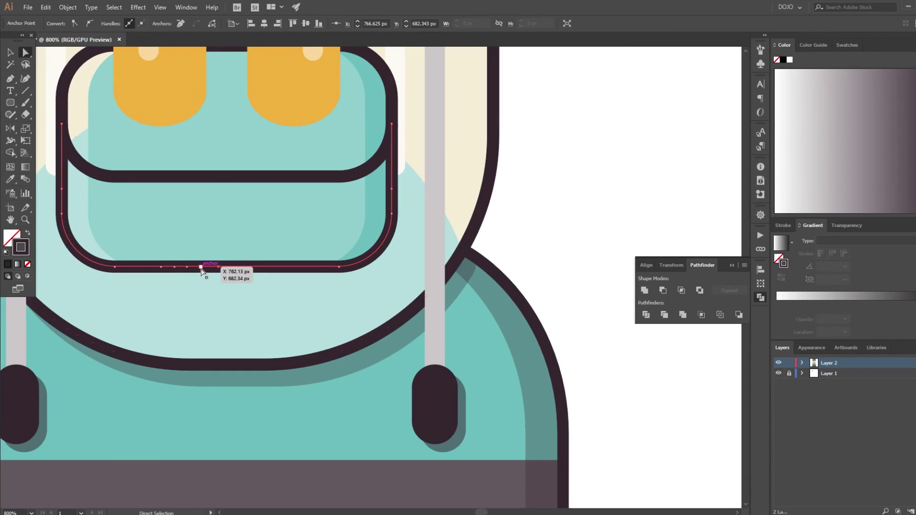
{"action": "key", "text": "Delete"}
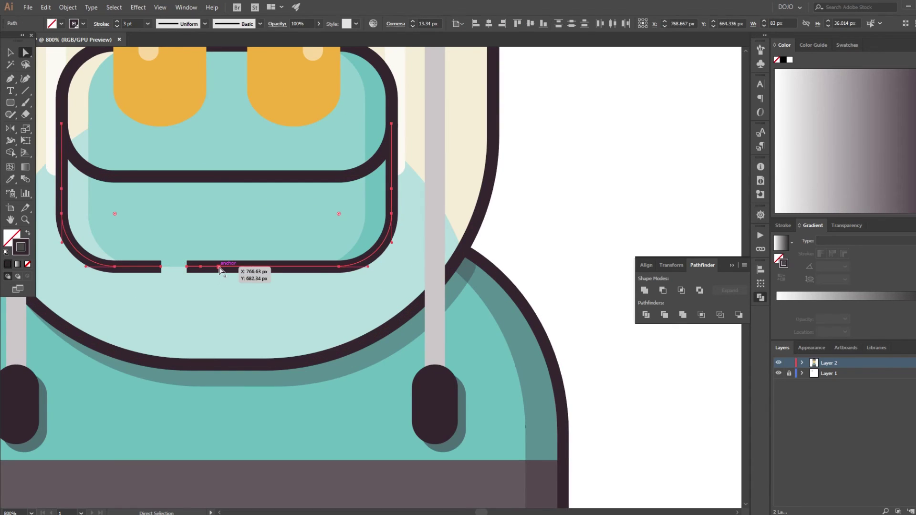